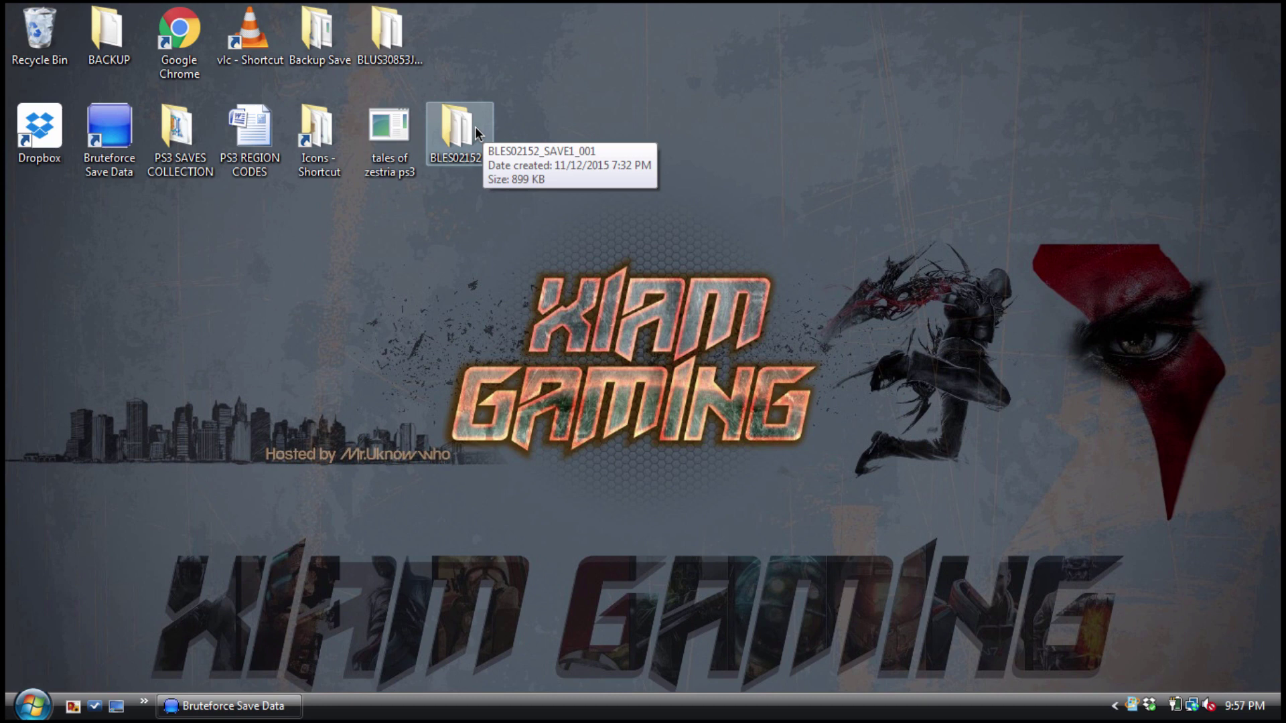
Switch to Bruteforce Save Data, rescan the save list, and decrypt all files of the Tales of Zestiria save BLES02152_SAVE1_001.
left_click(261, 709)
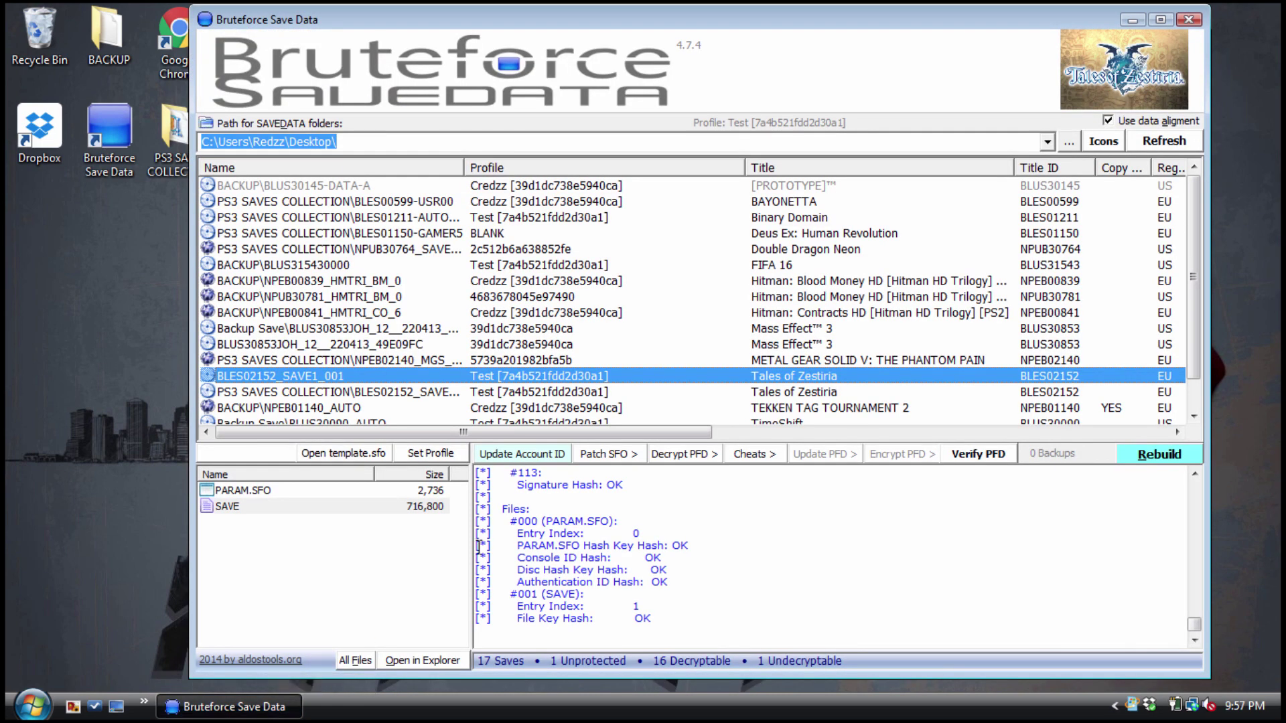
left_click(1169, 142)
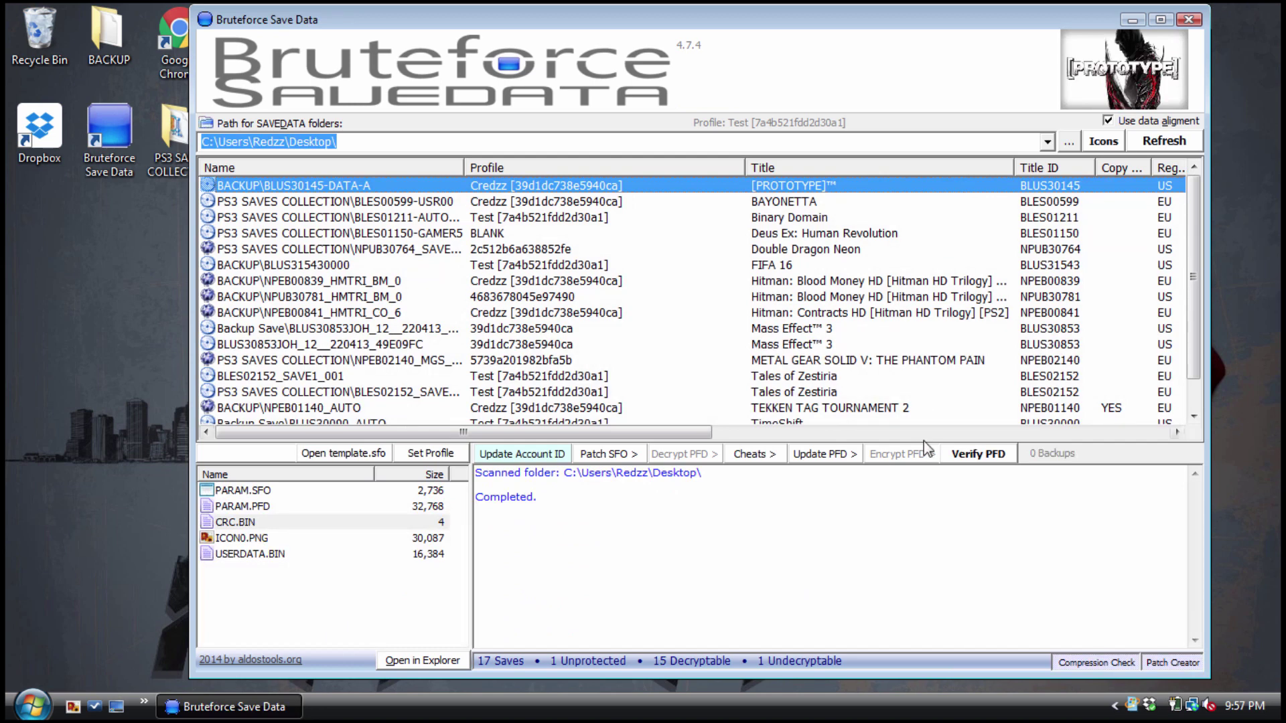
left_click(805, 379)
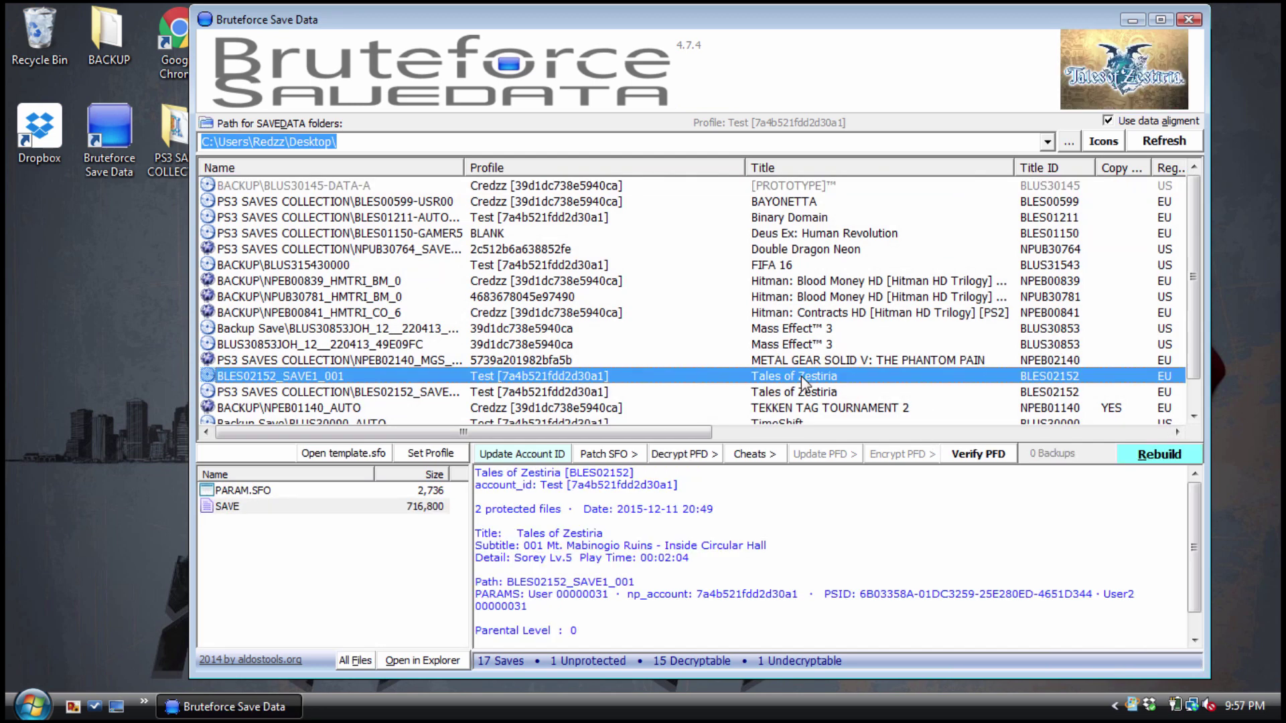
left_click(682, 455)
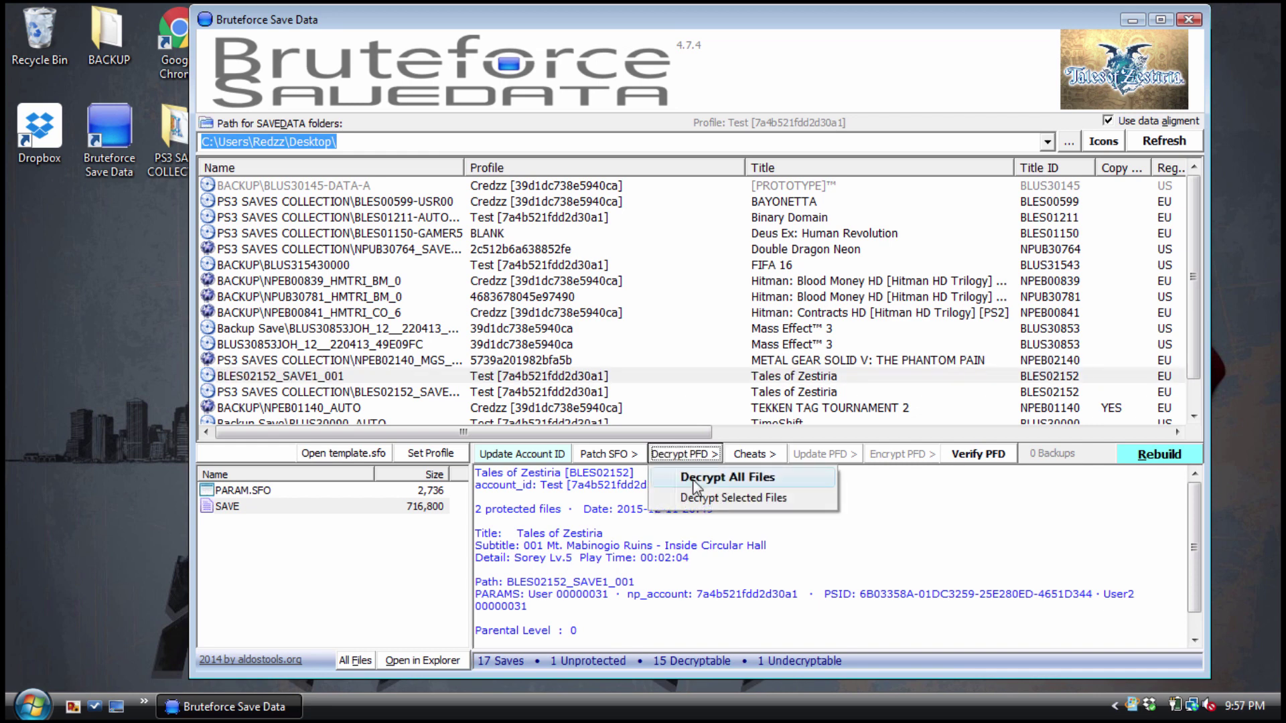
left_click(694, 478)
left_click(590, 423)
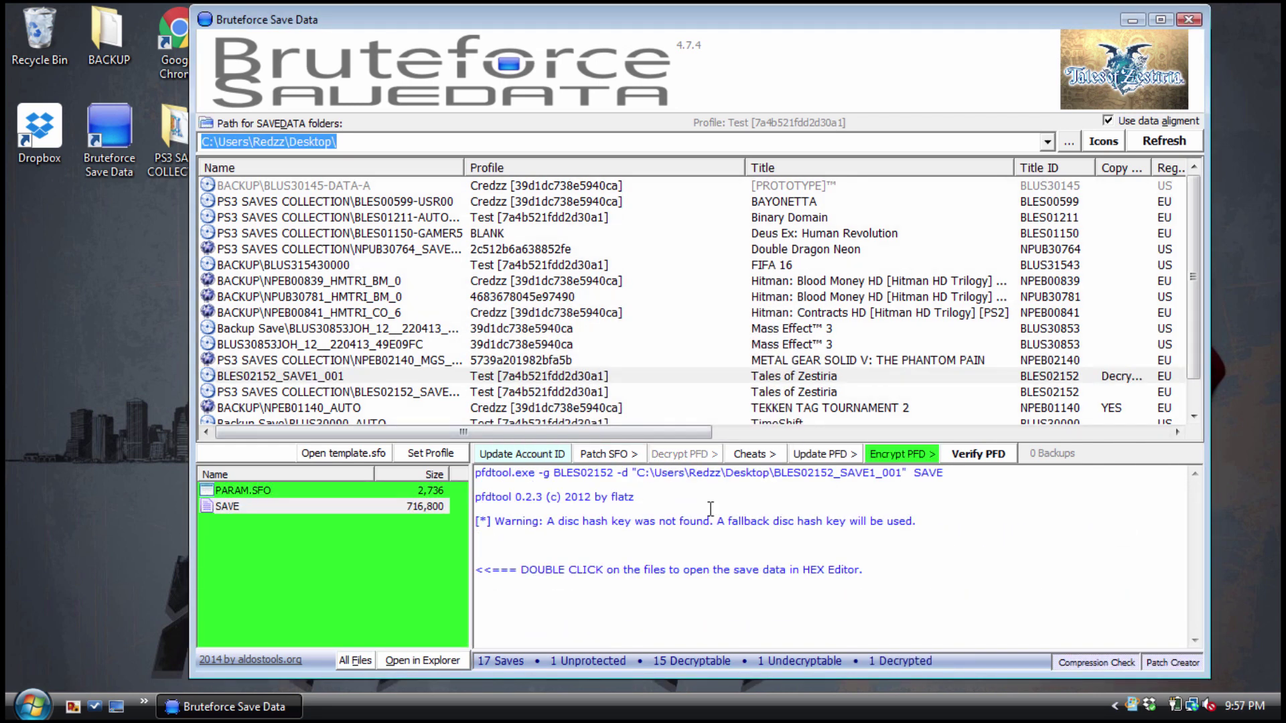
Review the cheat codes in the BLES02152 patch list down to the treasure chest keys entry, and save the list.
left_click(759, 457)
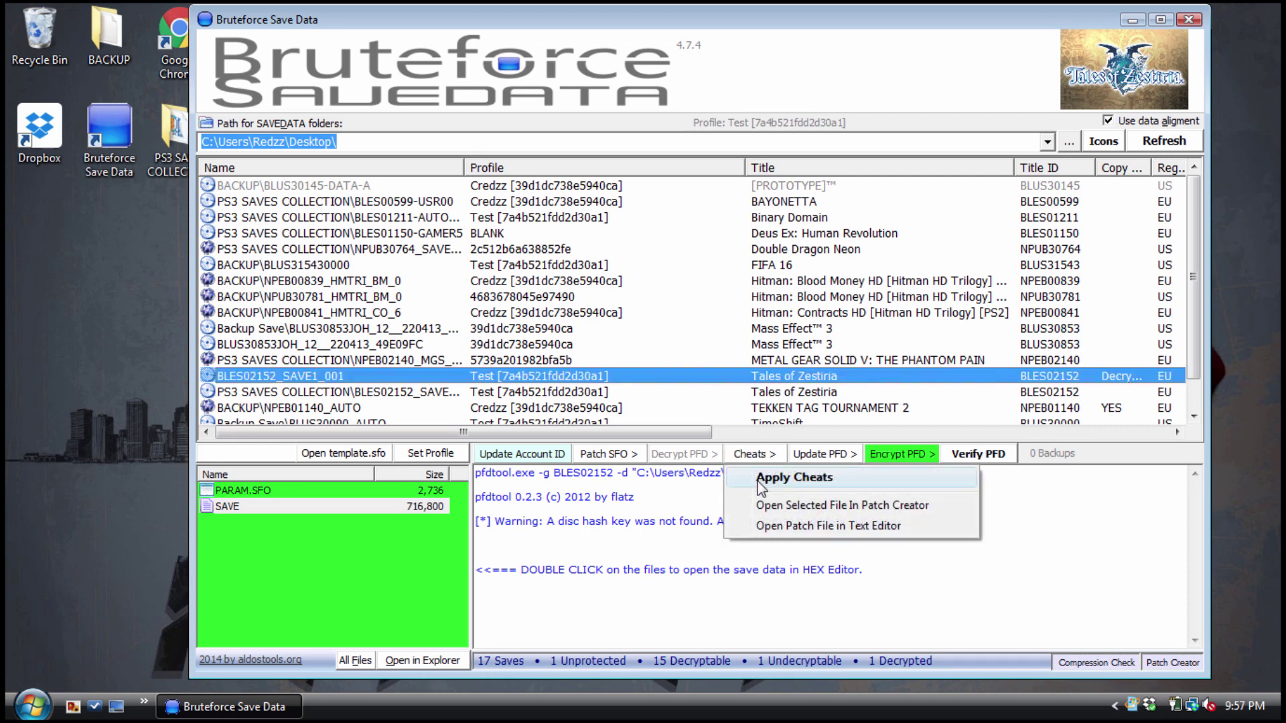
left_click(759, 478)
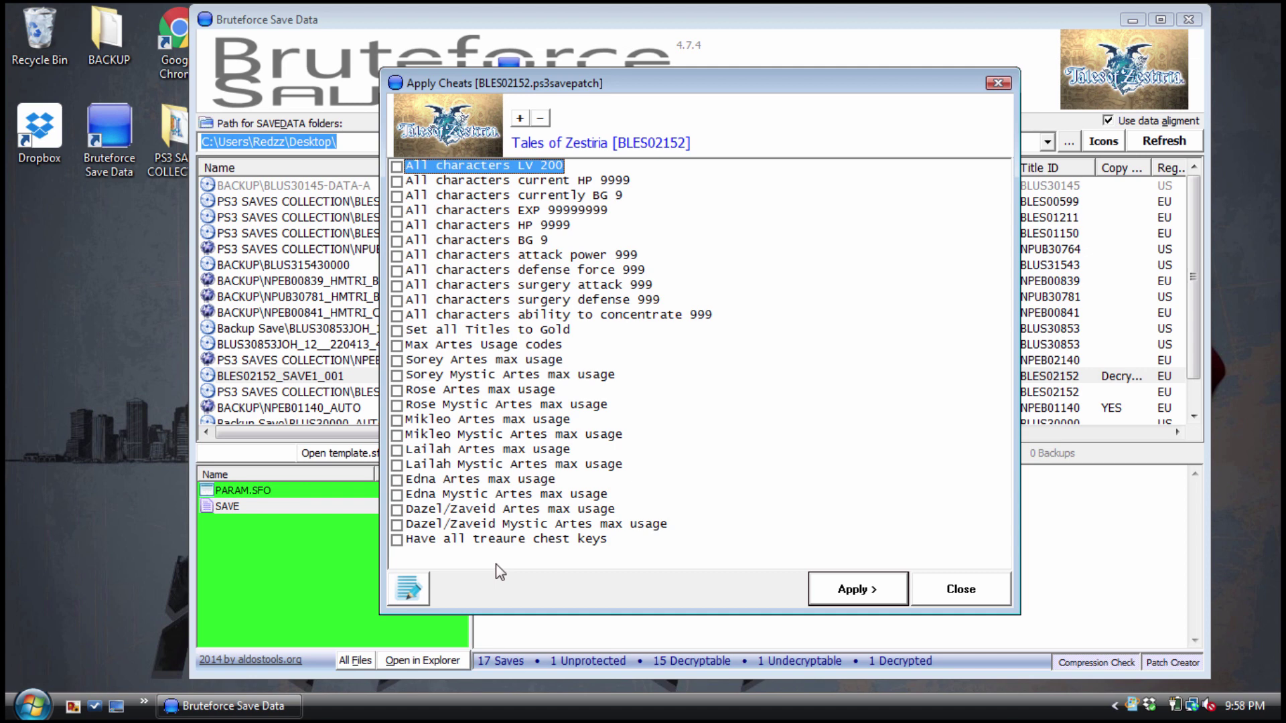
left_click(410, 599)
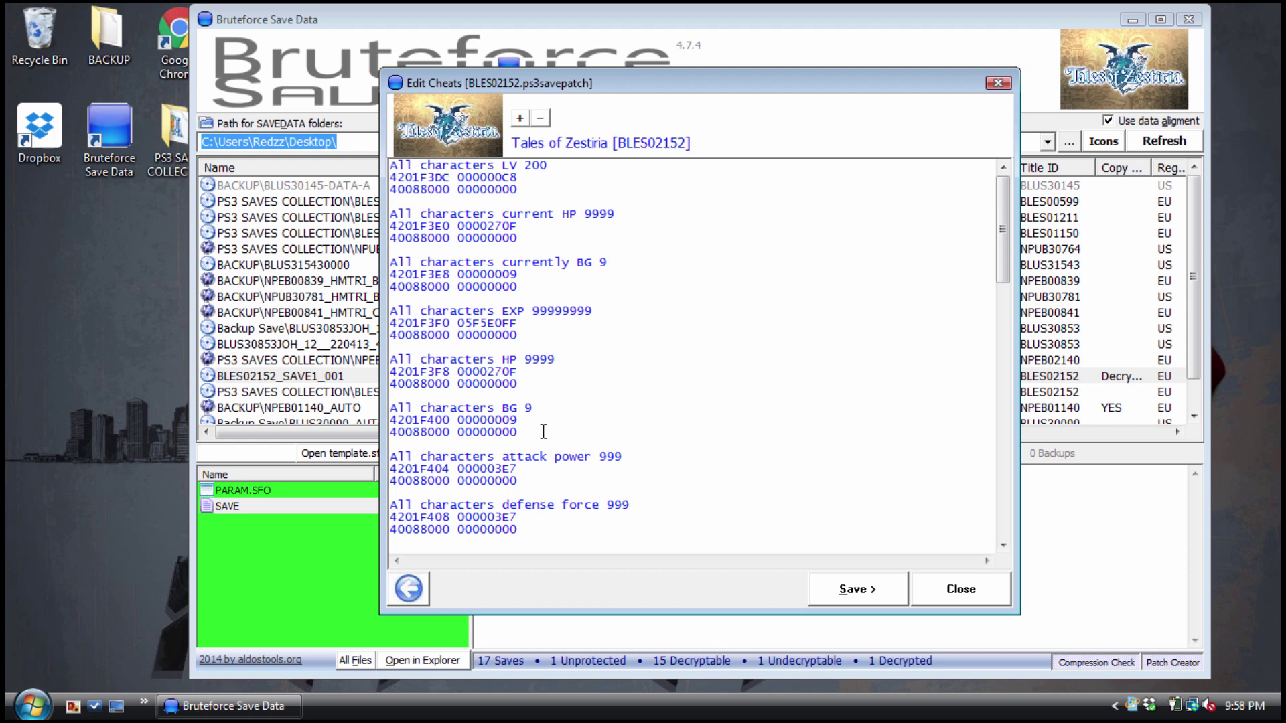
scroll(543, 431, "down", 5)
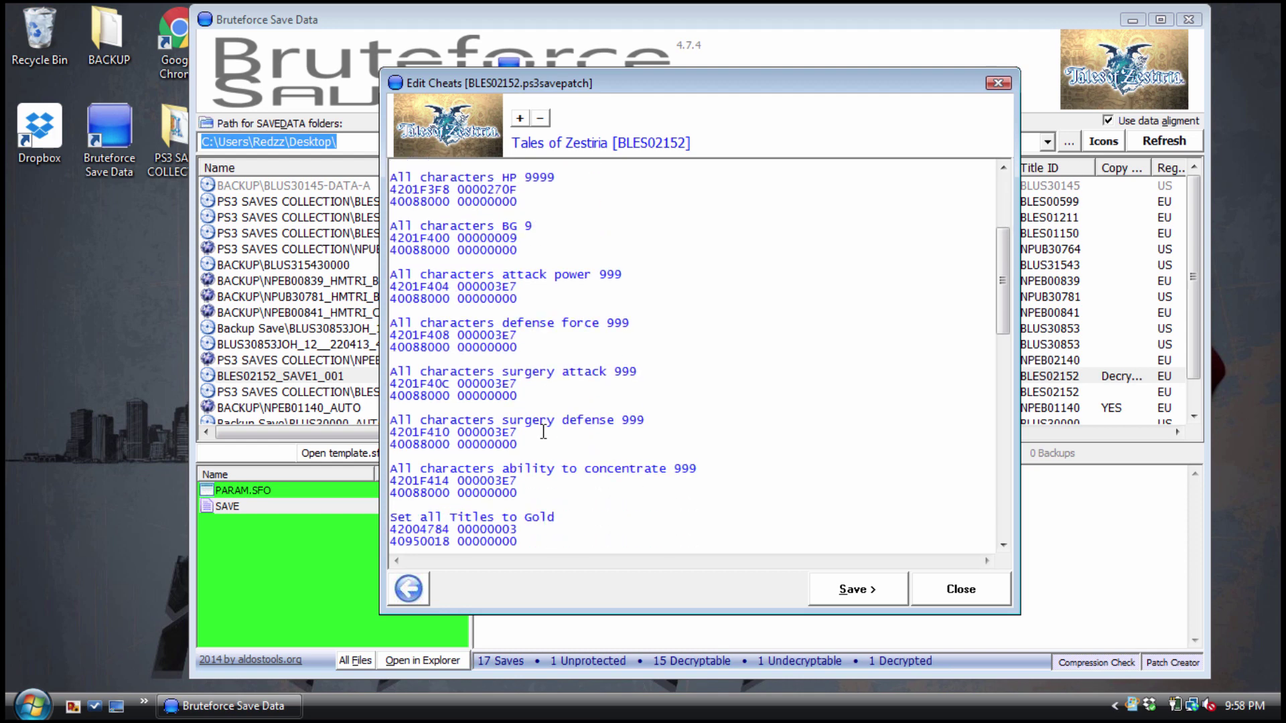
scroll(543, 432, "down", 20)
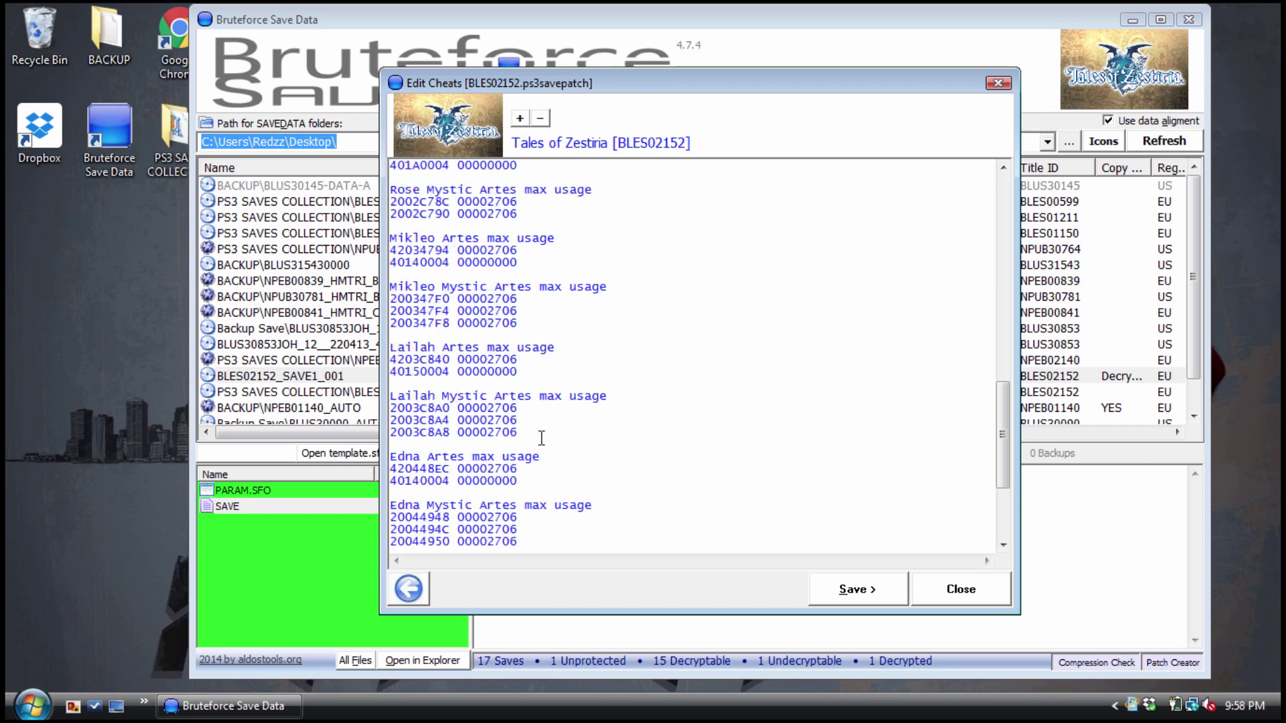
left_click(857, 591)
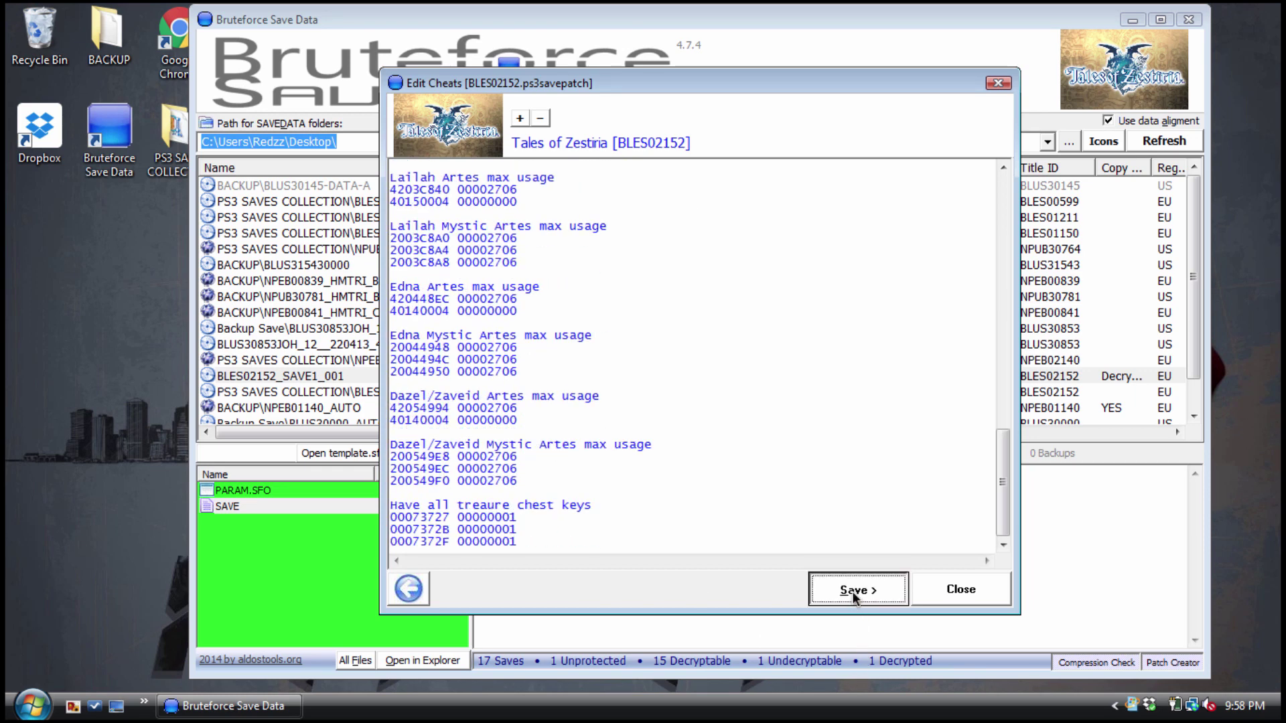
Apply the first eight cheats to the save, from All characters LV 200 through All characters defense force 999.
left_click(763, 458)
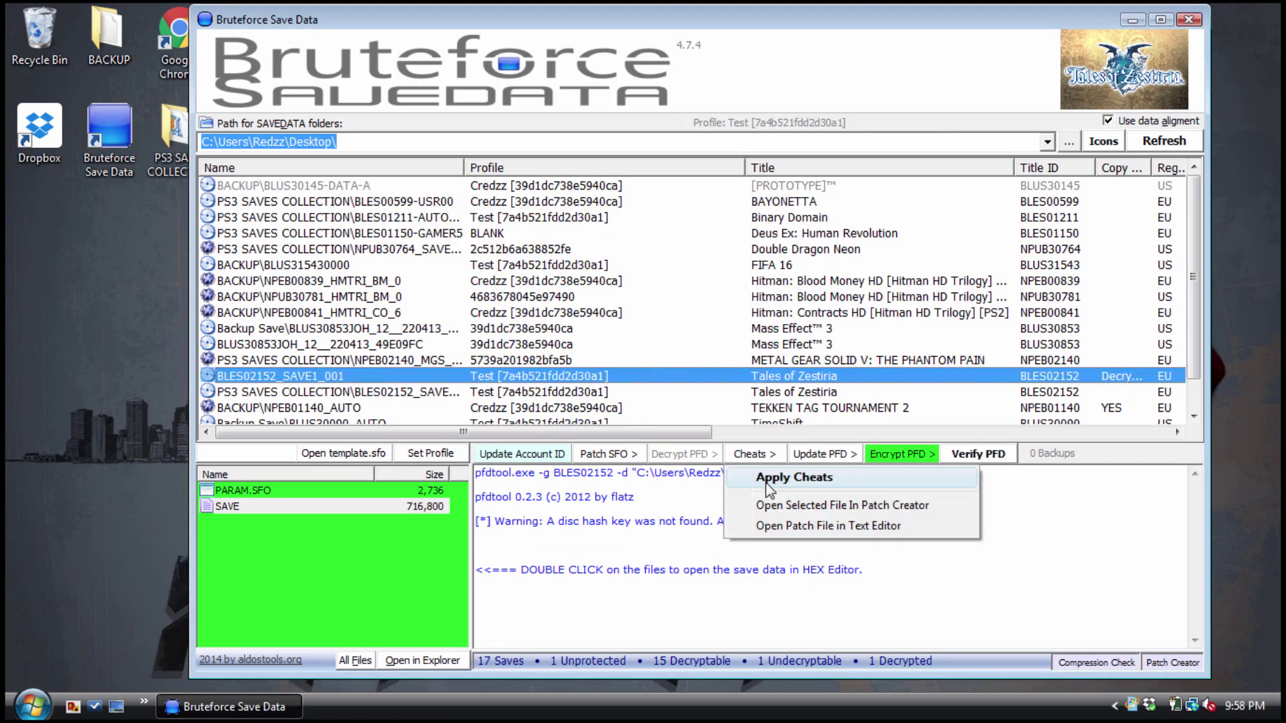
left_click(766, 483)
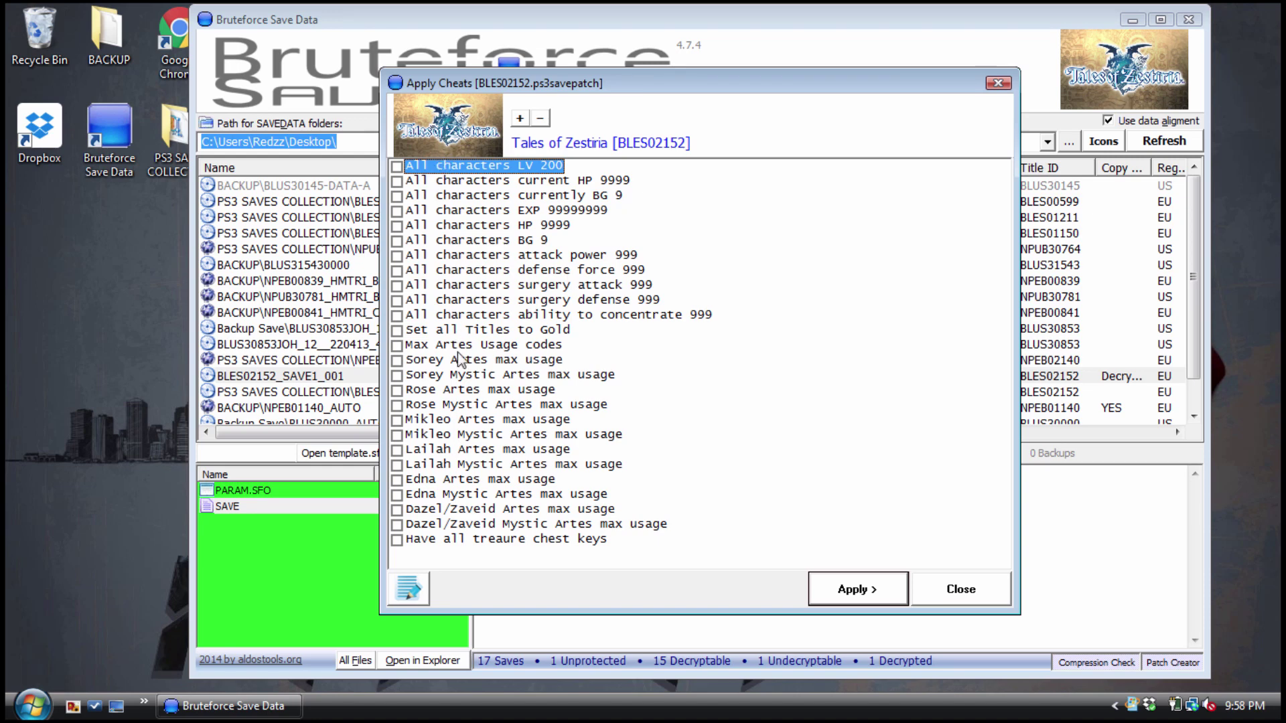
left_click(397, 166)
left_click(397, 181)
left_click(397, 196)
left_click(396, 211)
left_click(396, 226)
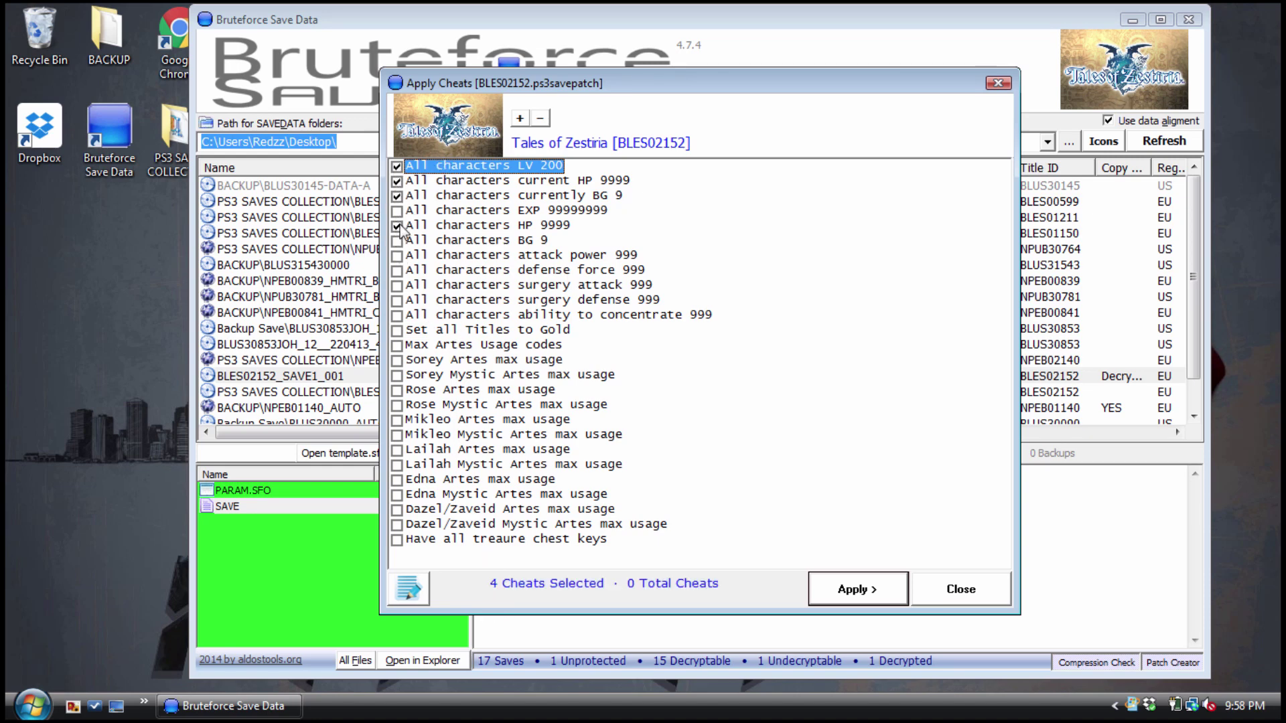
left_click(396, 241)
left_click(396, 256)
left_click(396, 271)
left_click(863, 590)
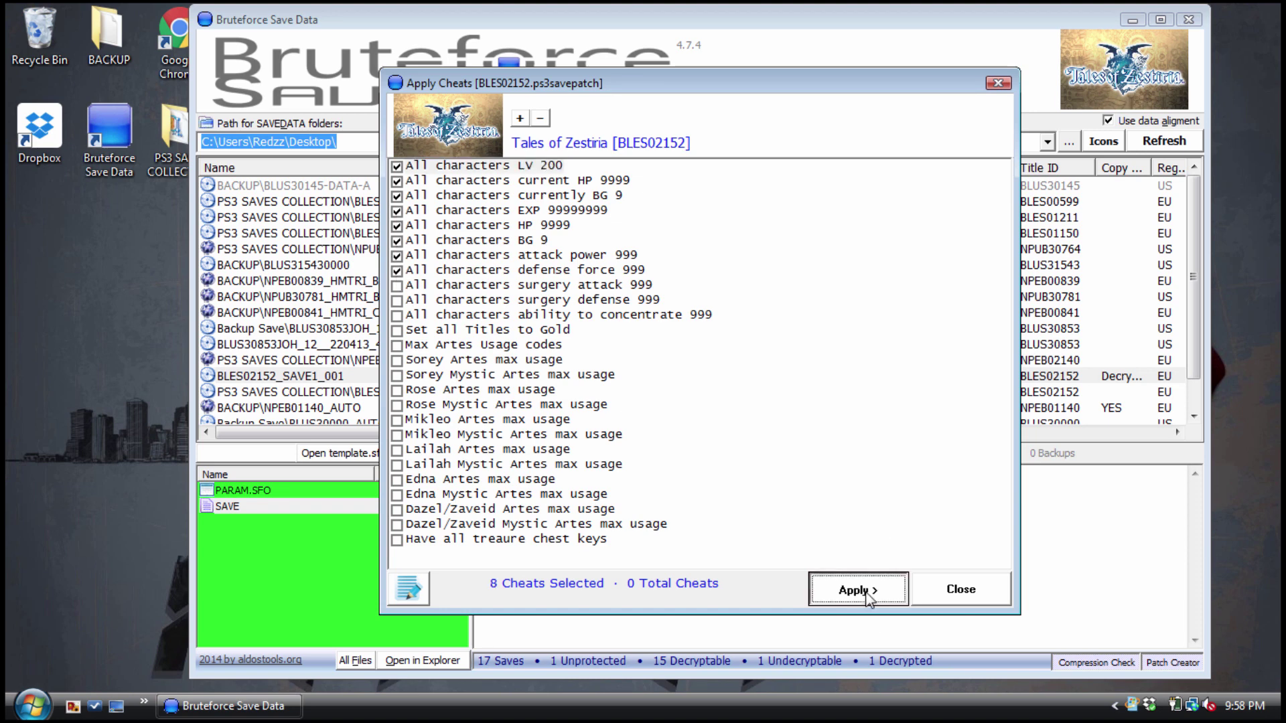
left_click(717, 427)
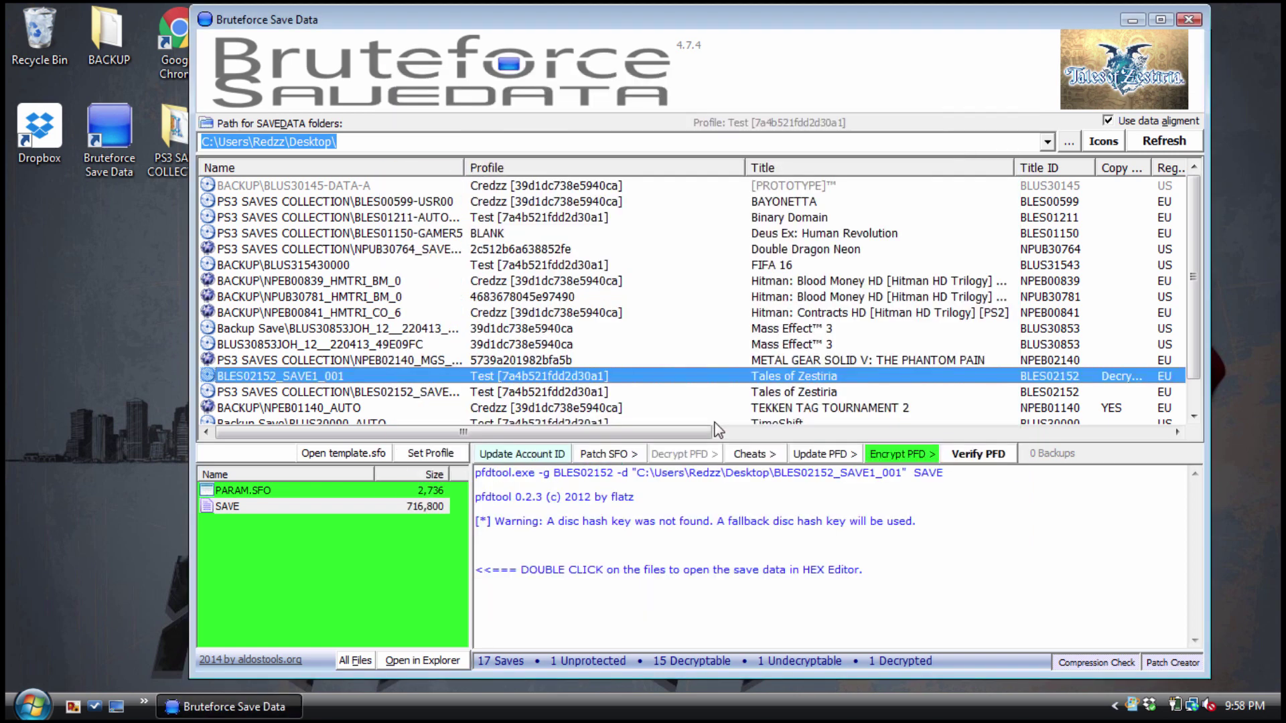
Encrypt the decrypted files of the Tales of Zestiria save again.
left_click(909, 461)
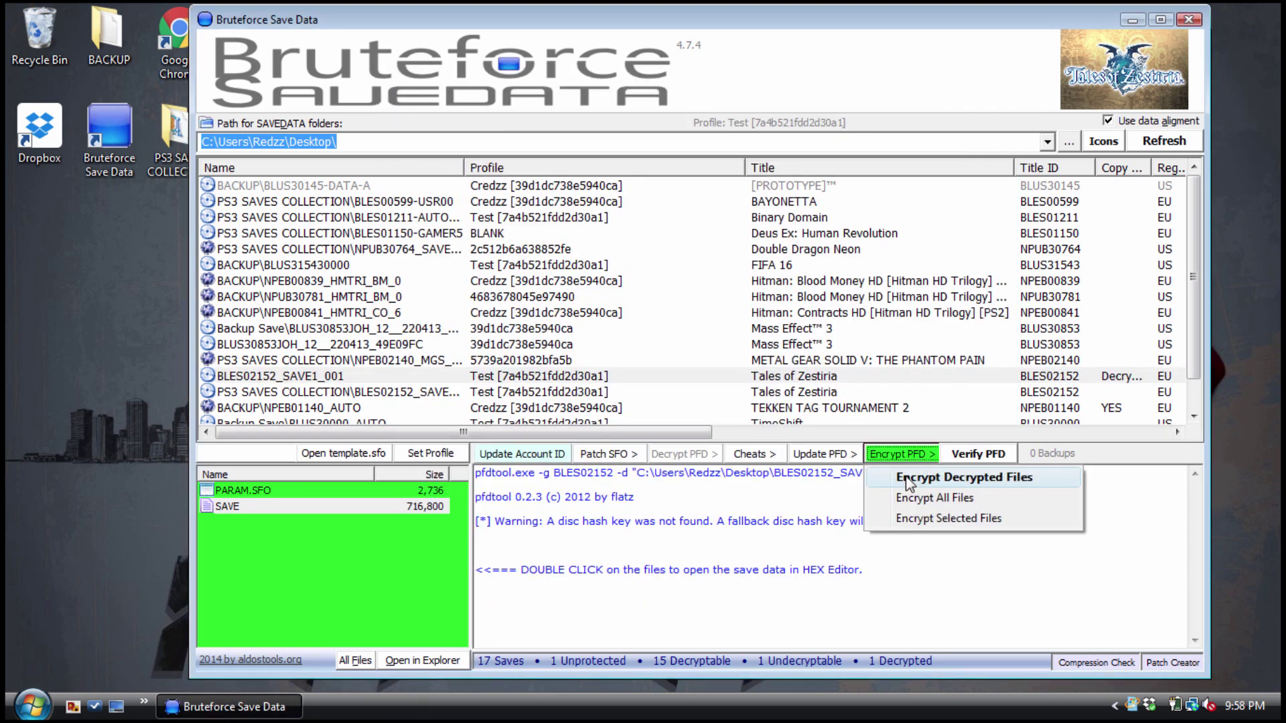
left_click(914, 477)
left_click(561, 421)
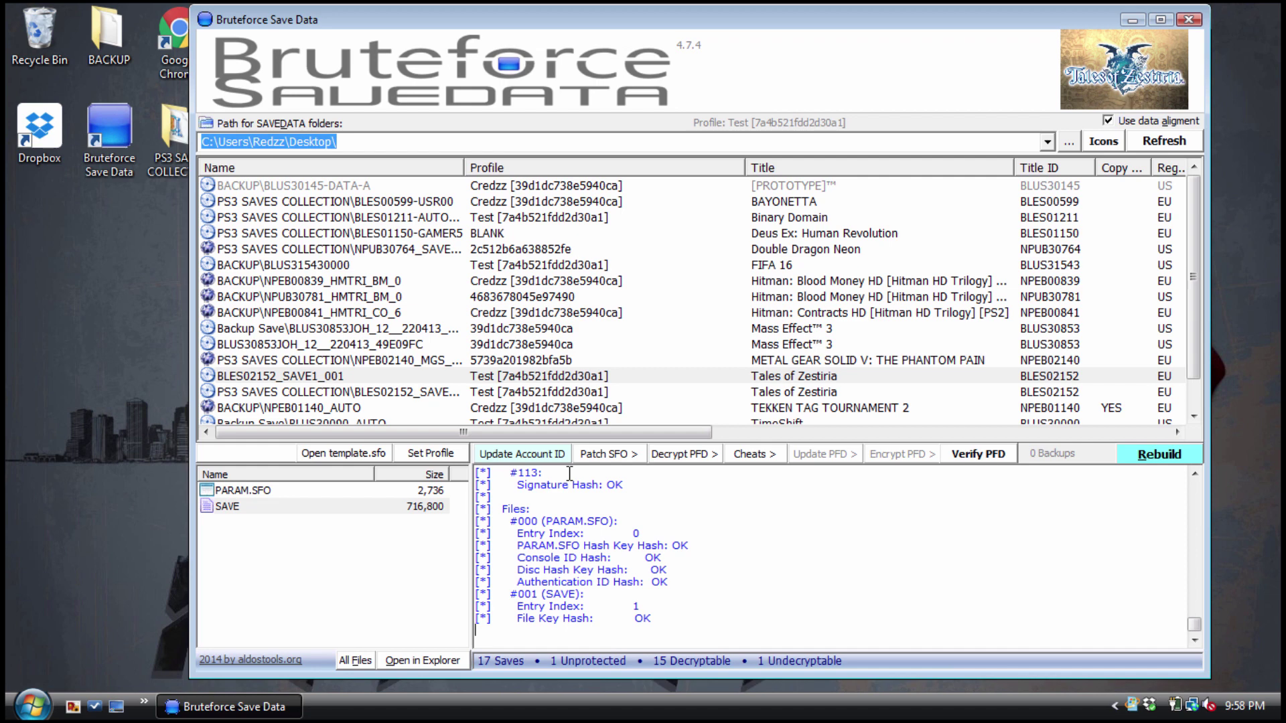
Start the tales of zestria ps3 save editor from the desktop and load the BLES02152_SAVE1_001 folder into it.
left_click(1132, 21)
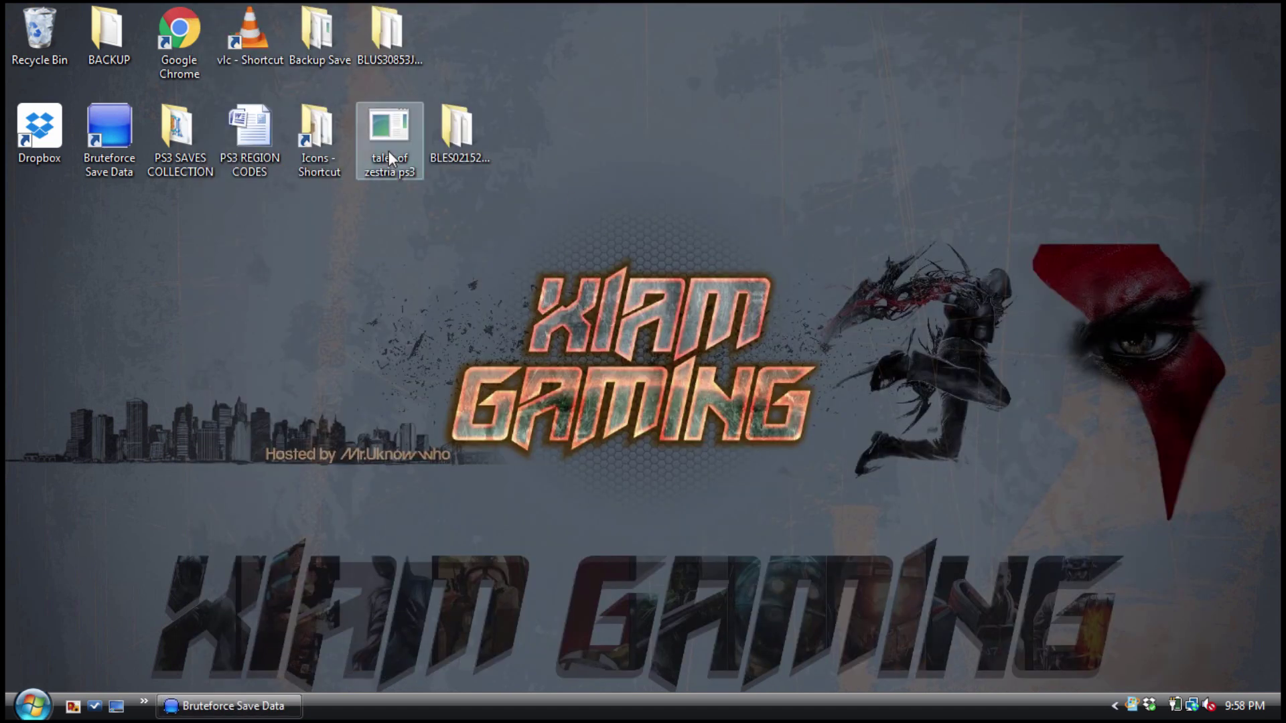
double_click(388, 150)
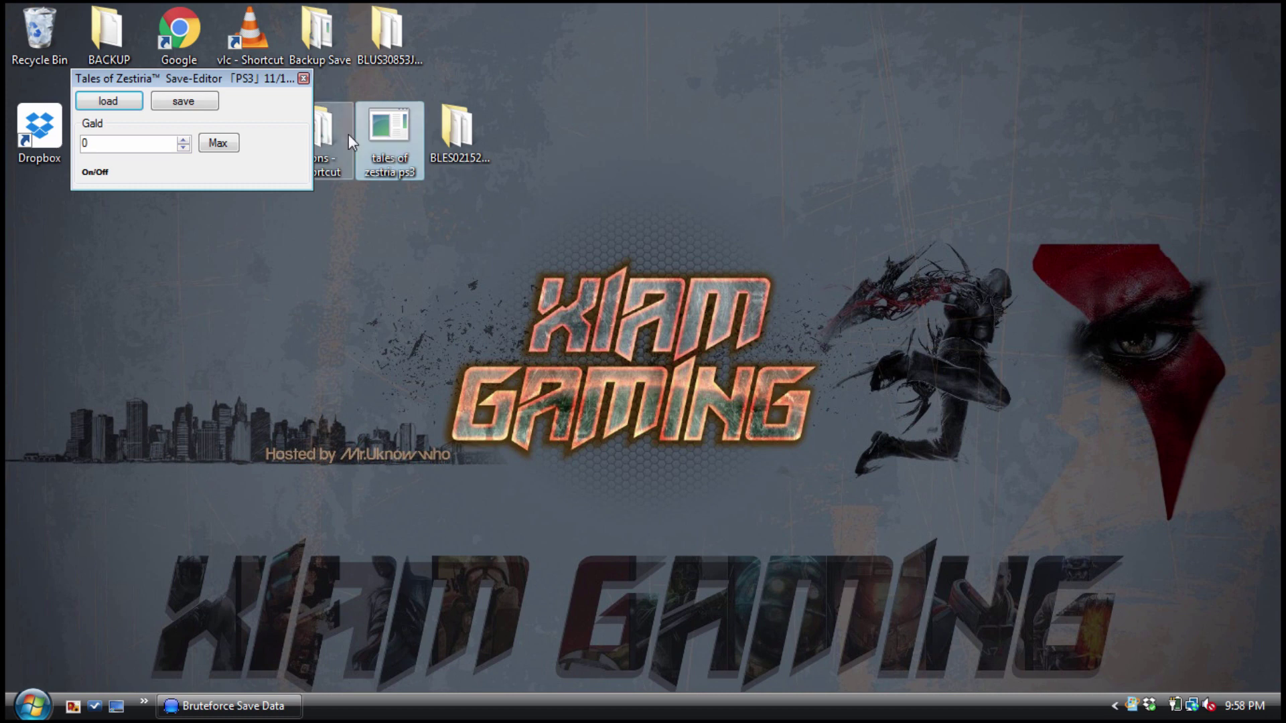
left_click(108, 100)
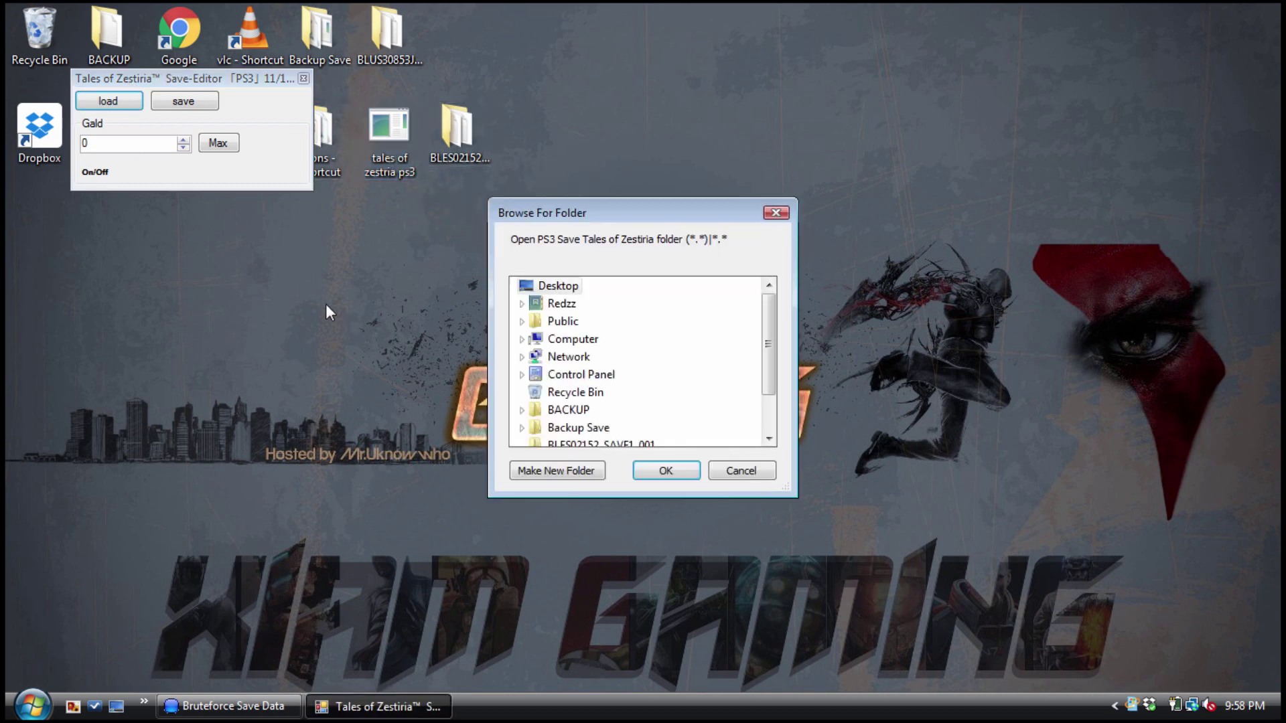
scroll(770, 348, "down", 1)
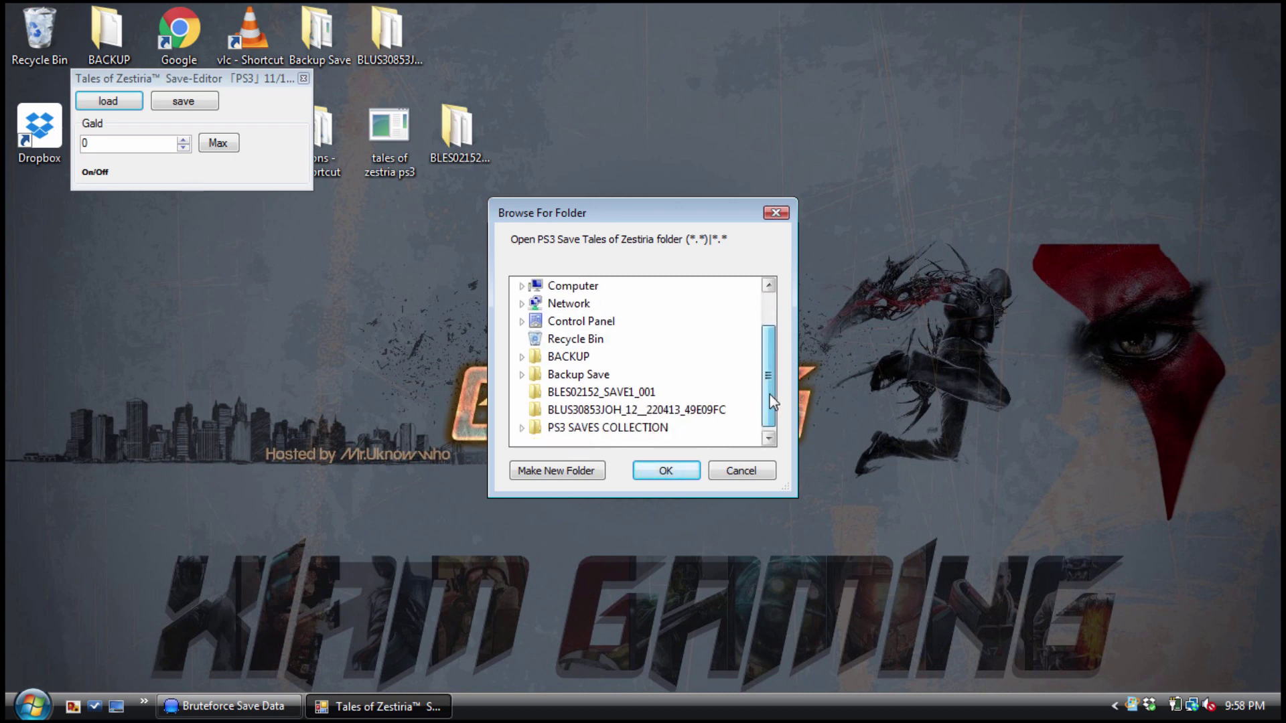
left_click(598, 399)
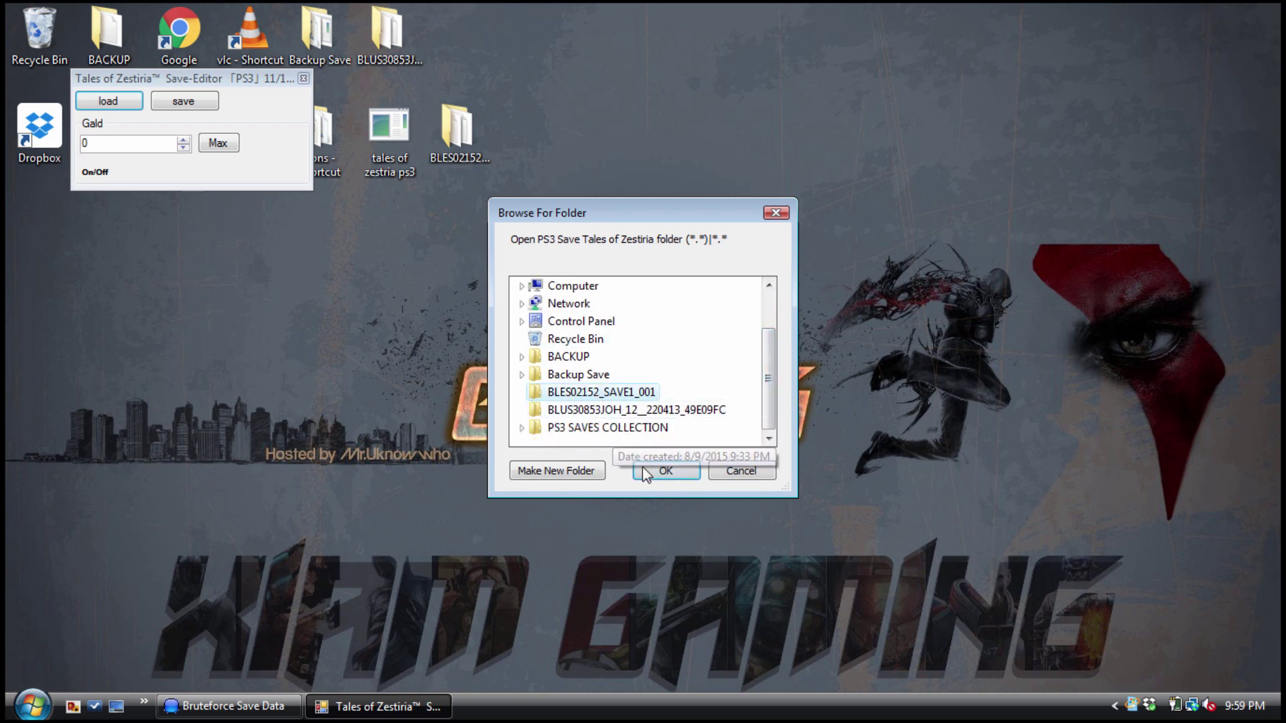
left_click(655, 477)
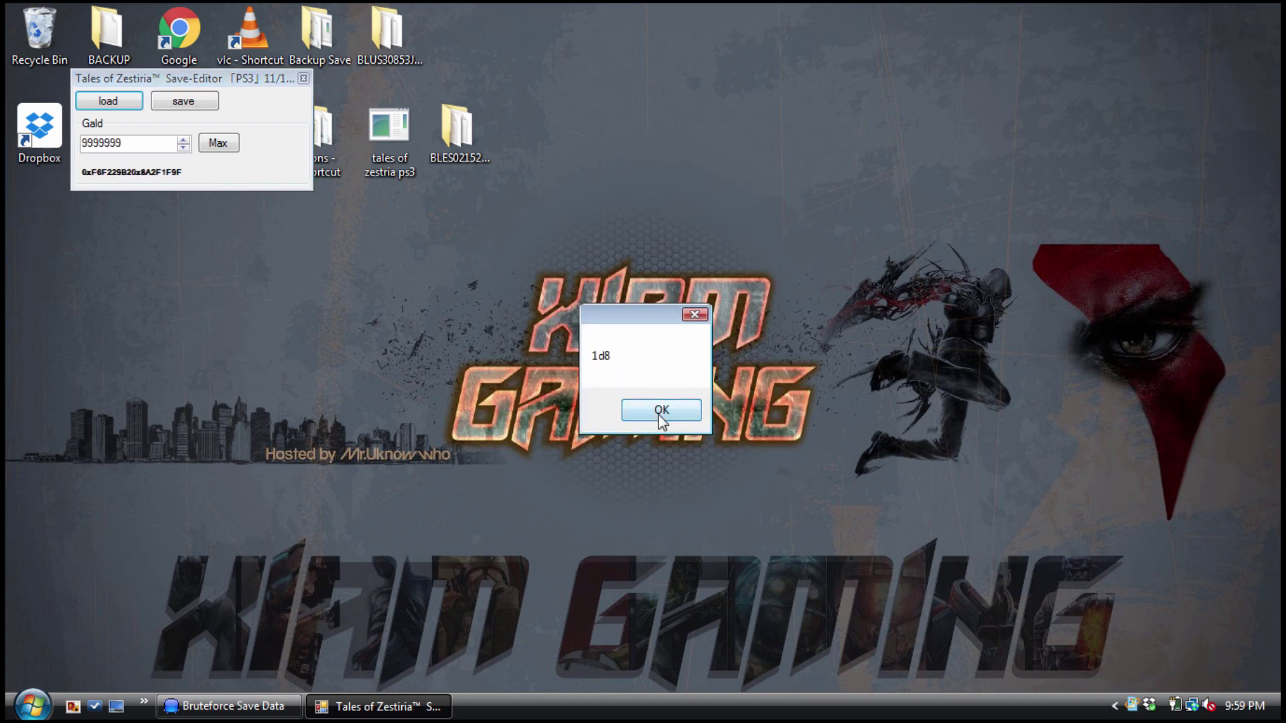
left_click(658, 412)
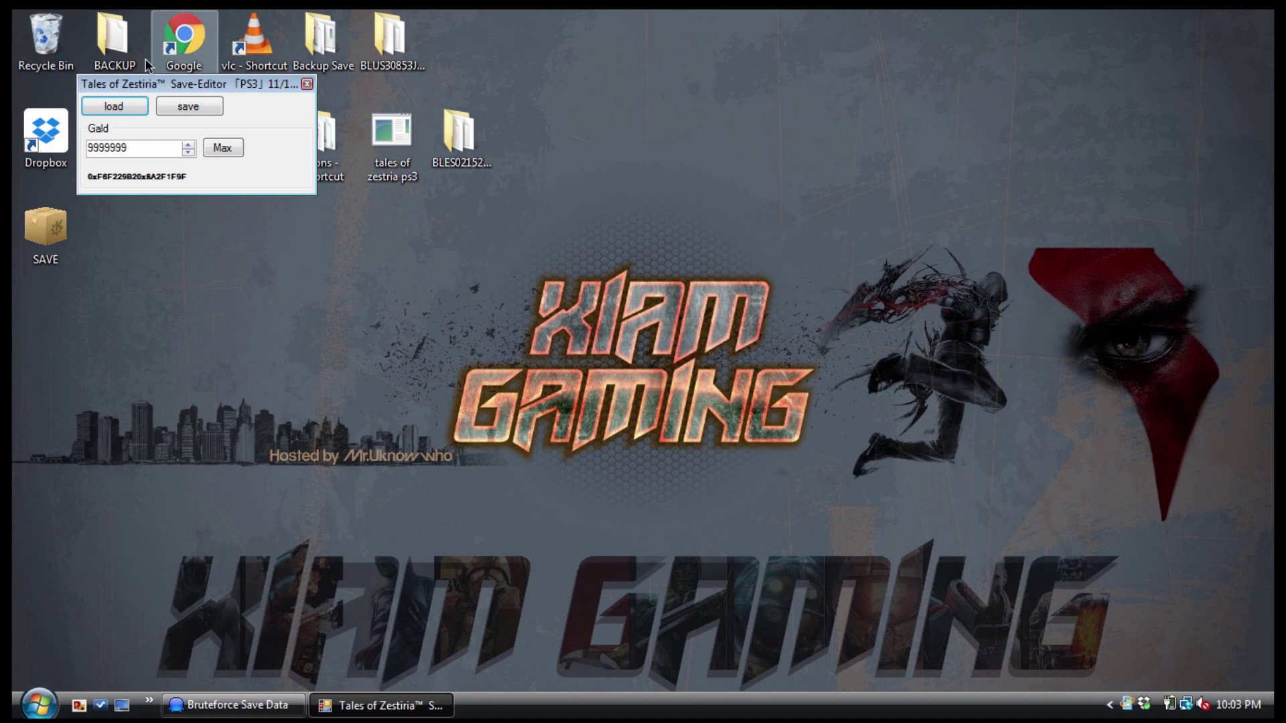
Save the loaded data from the Tales of Zestiria save editor and close the editor.
left_click(182, 110)
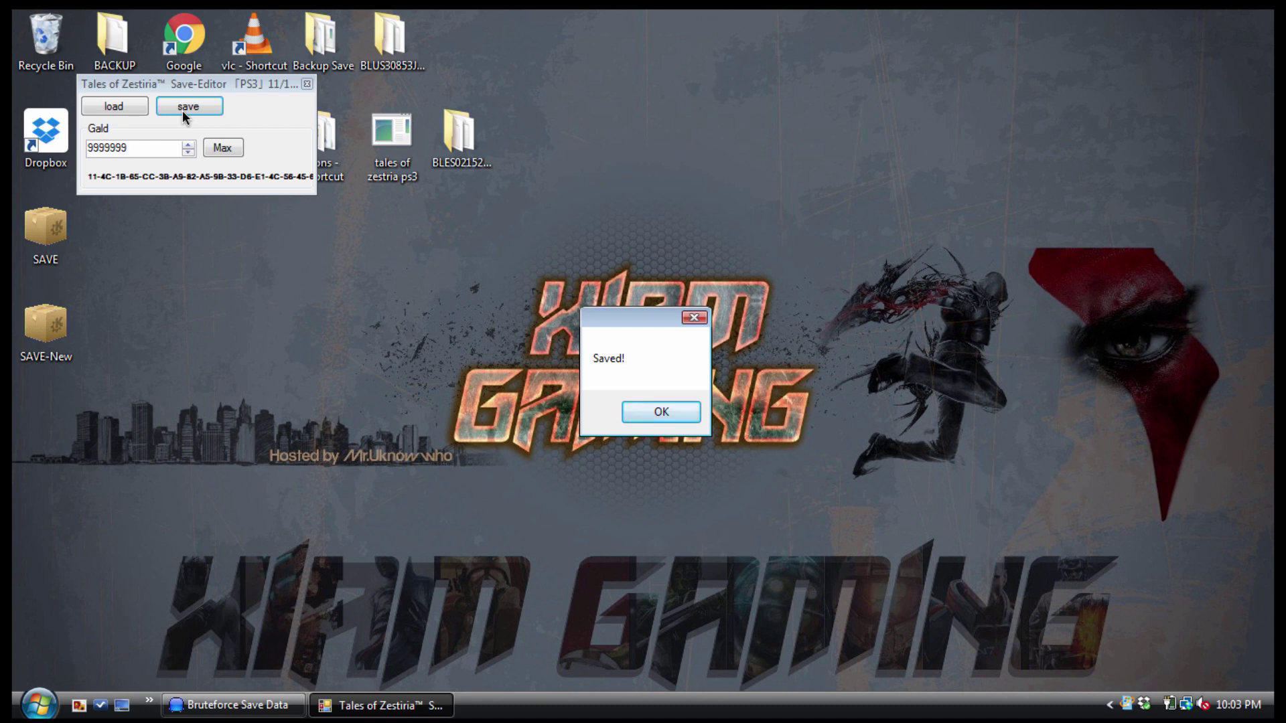
left_click(676, 415)
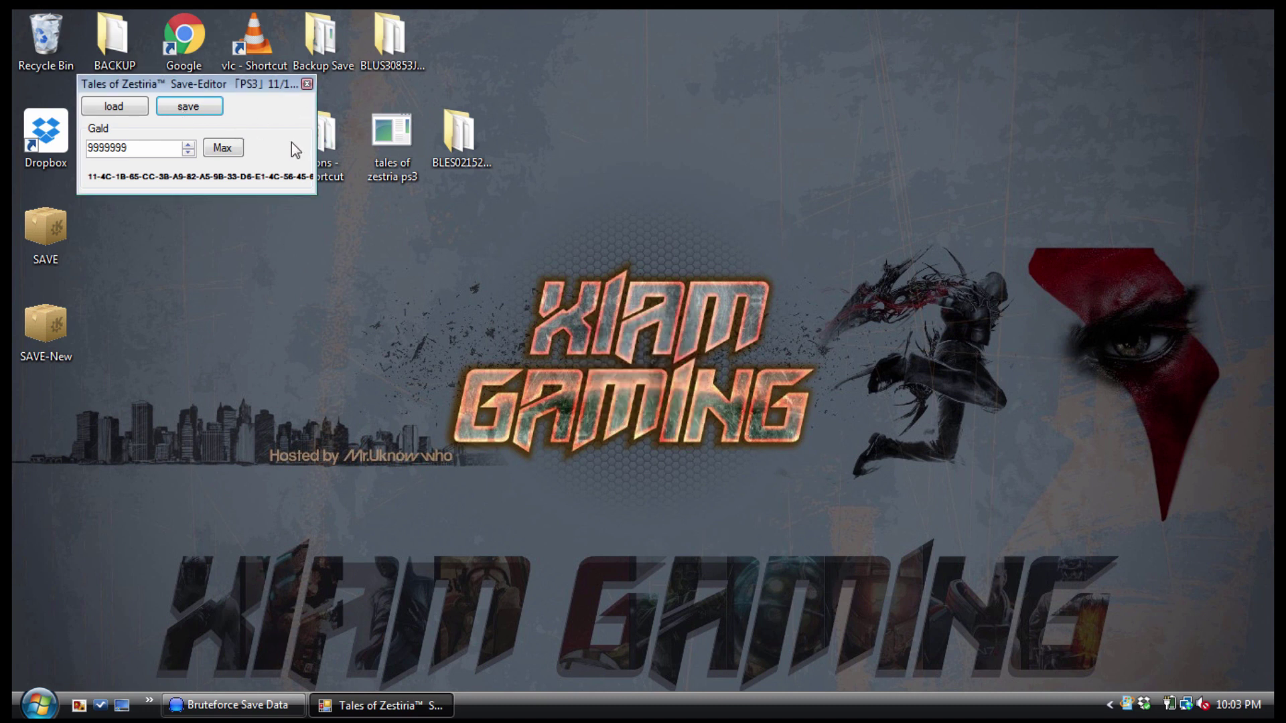
left_click(307, 85)
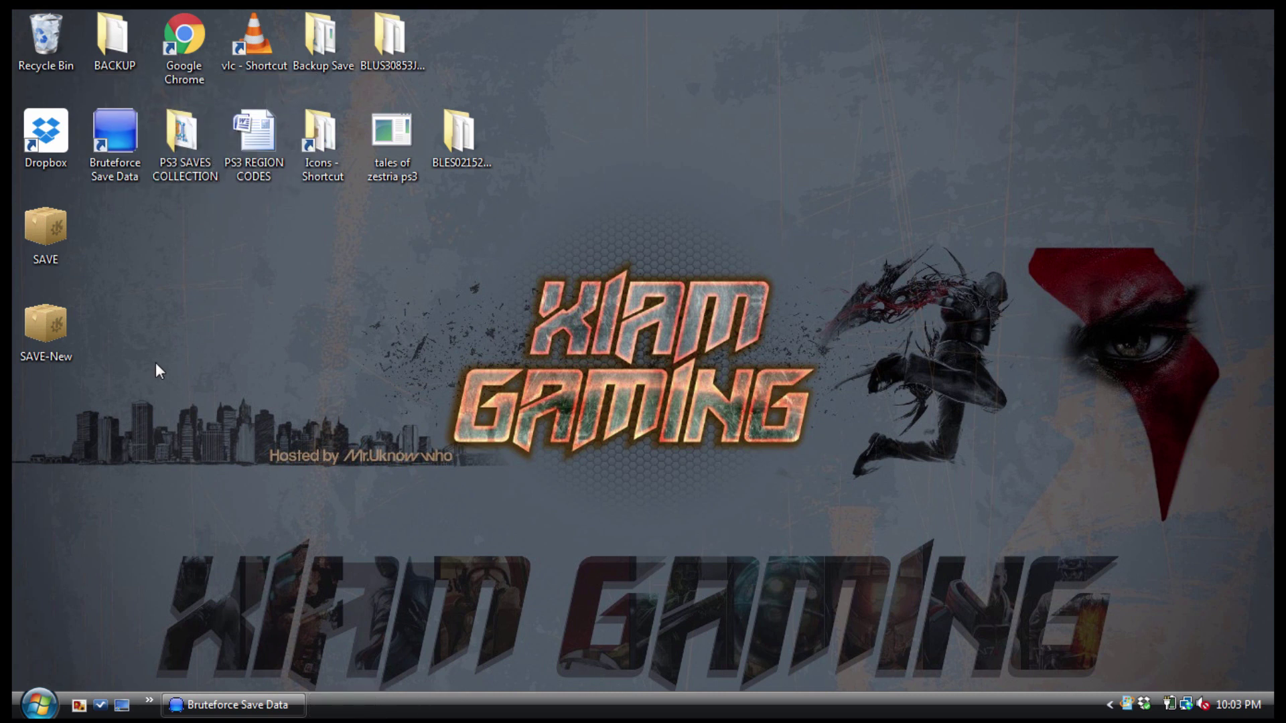
Move the SAVE and SAVE-New files from the desktop to the Recycle Bin.
left_click_drag(119, 372, 60, 42)
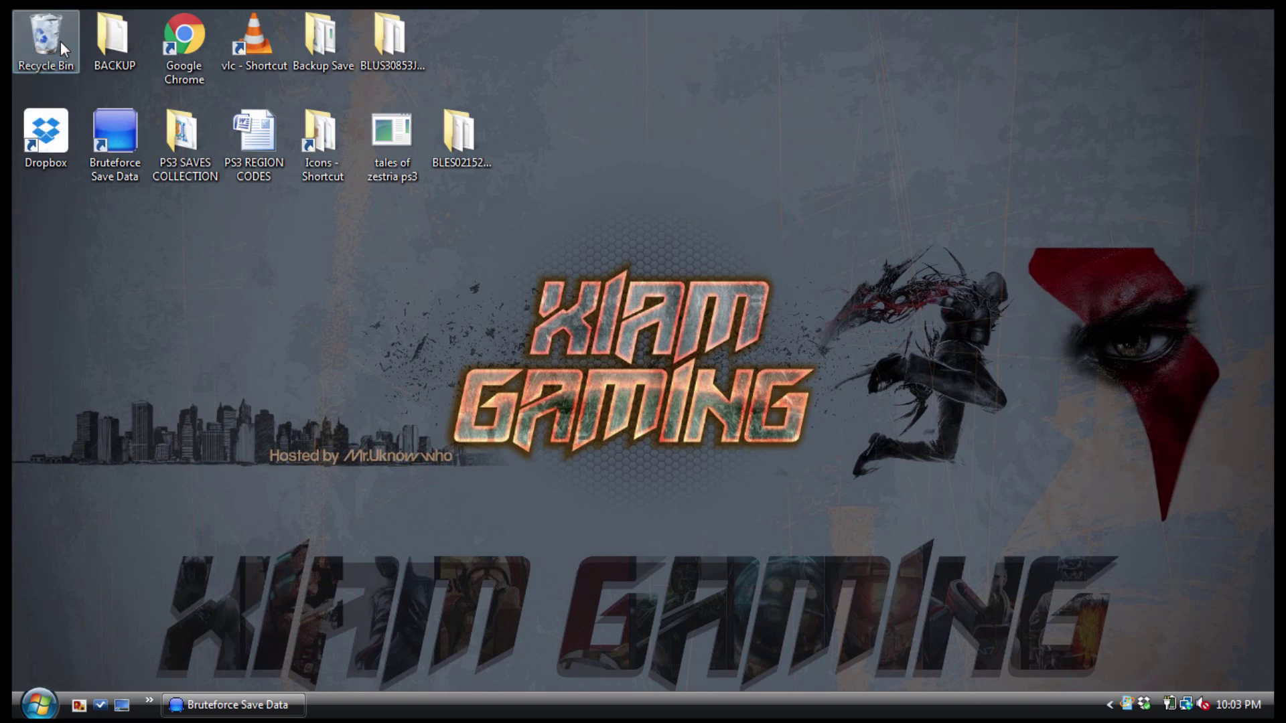